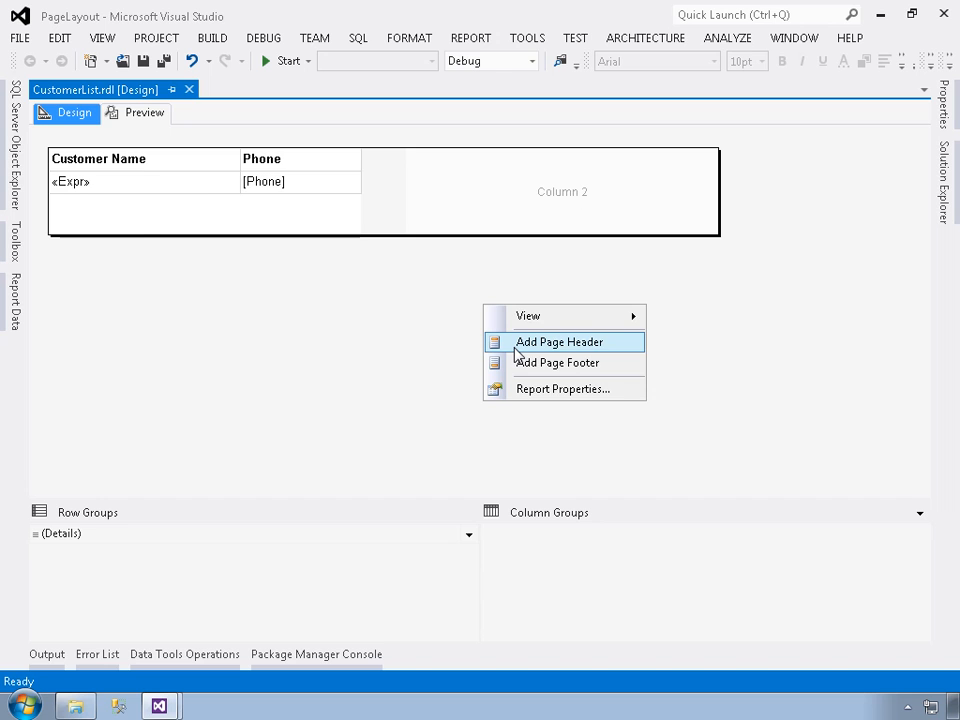
Add a page header and a page footer to the CustomerList report.
{"action": "right_click", "coordinate": [514, 349]}
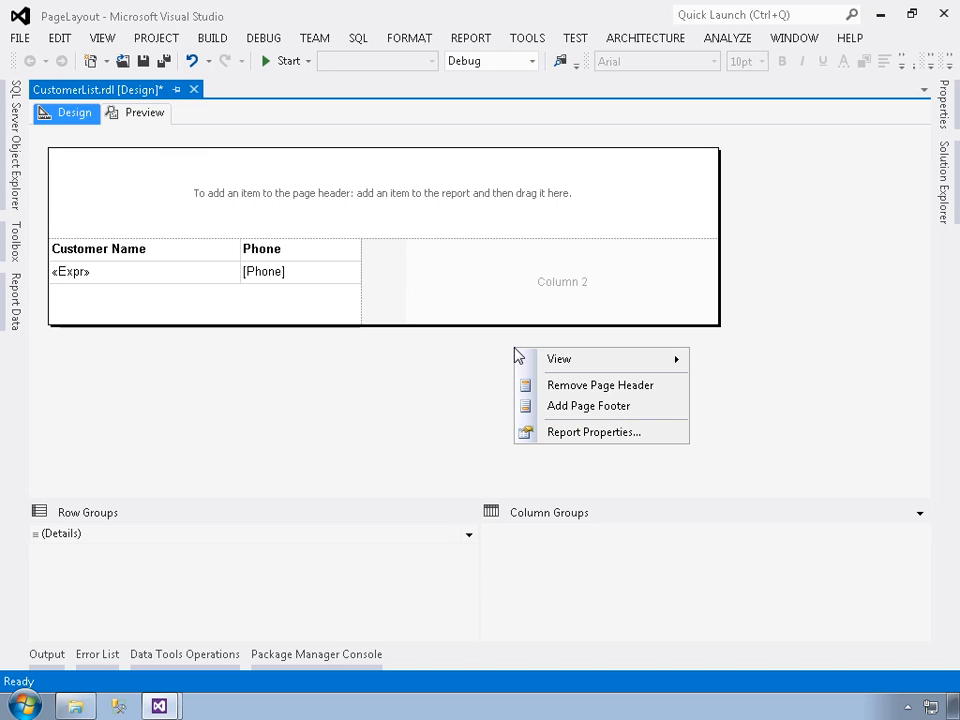
{"action": "left_click", "coordinate": [559, 410]}
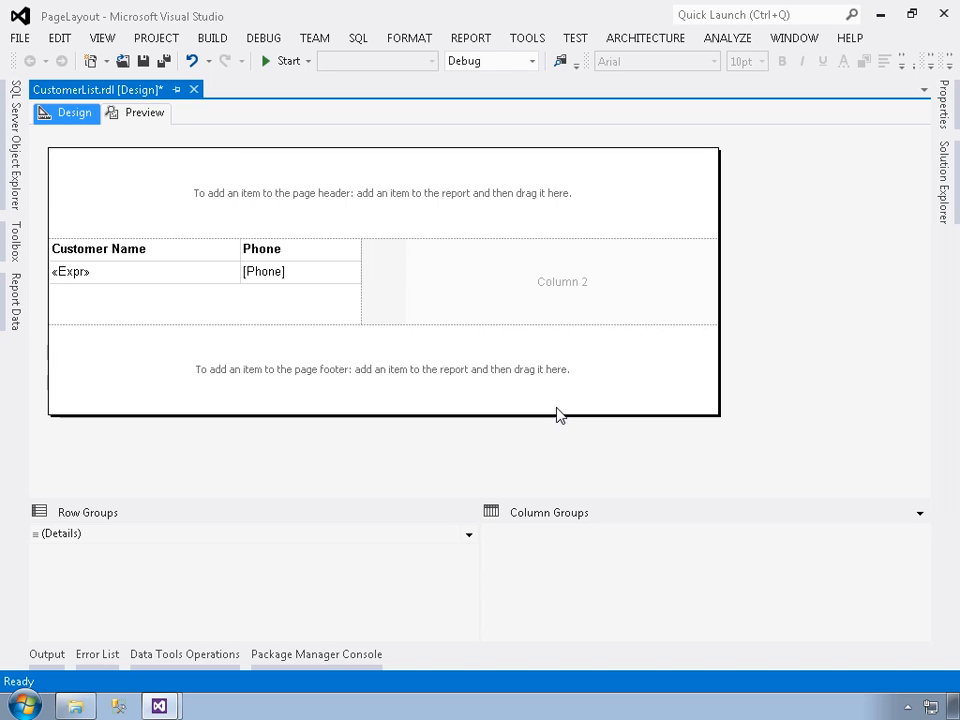
{"action": "right_click", "coordinate": [514, 455]}
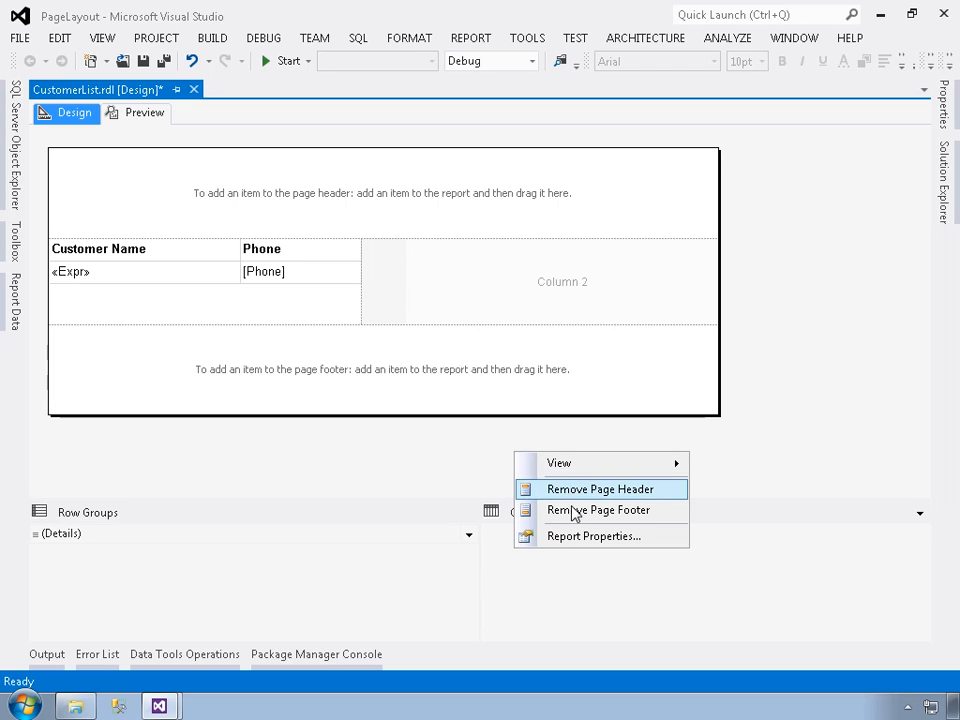
{"action": "left_click", "coordinate": [426, 444]}
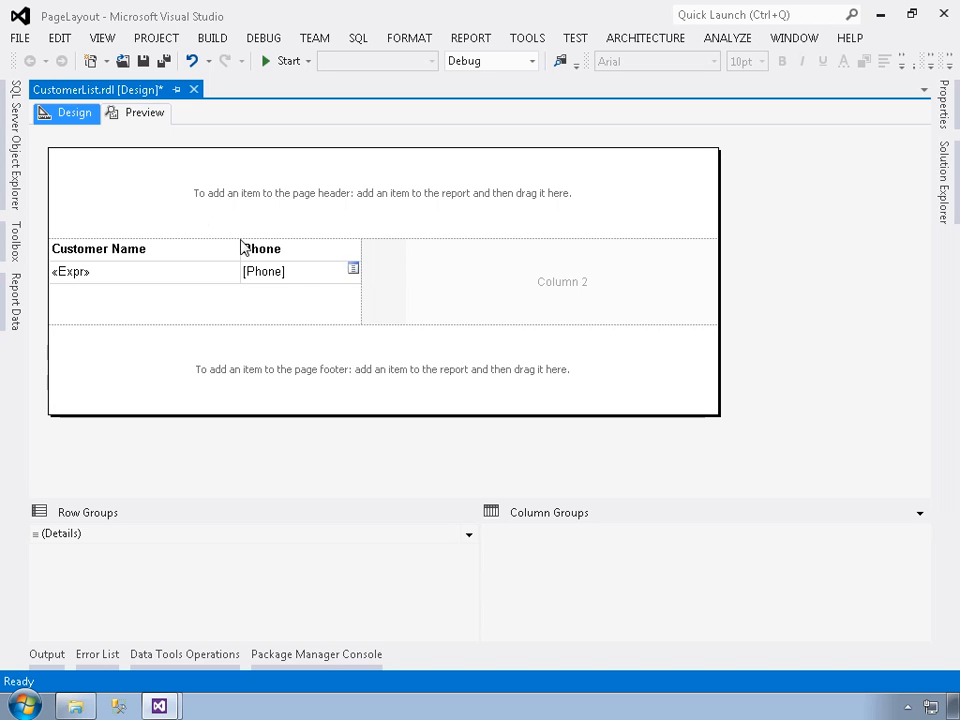
Add a text box spanning the full width of the page header and enter "Customer Contact List" in it.
{"action": "left_click", "coordinate": [13, 245]}
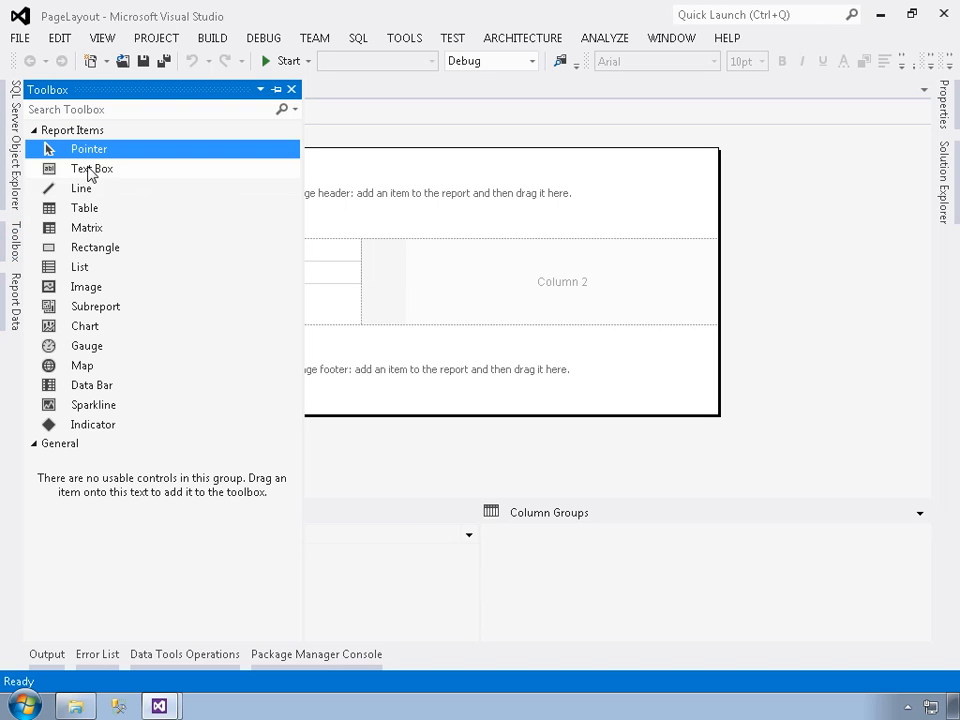
{"action": "left_click_drag", "start_coordinate": [94, 169], "coordinate": [60, 149]}
{"action": "left_click_drag", "start_coordinate": [150, 161], "coordinate": [730, 175]}
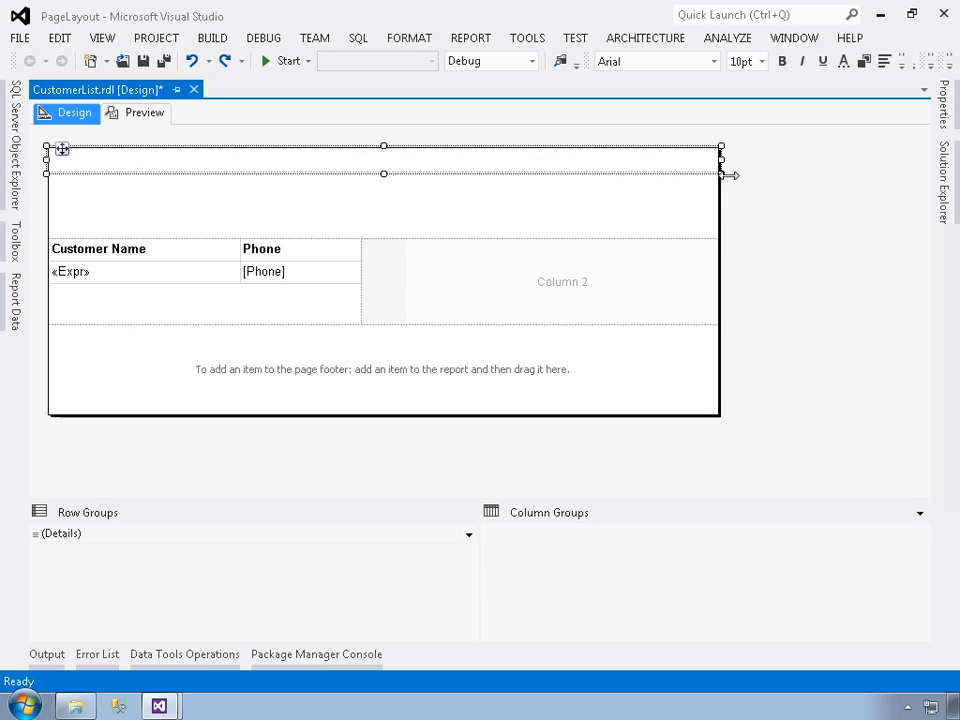
{"action": "left_click", "coordinate": [186, 164]}
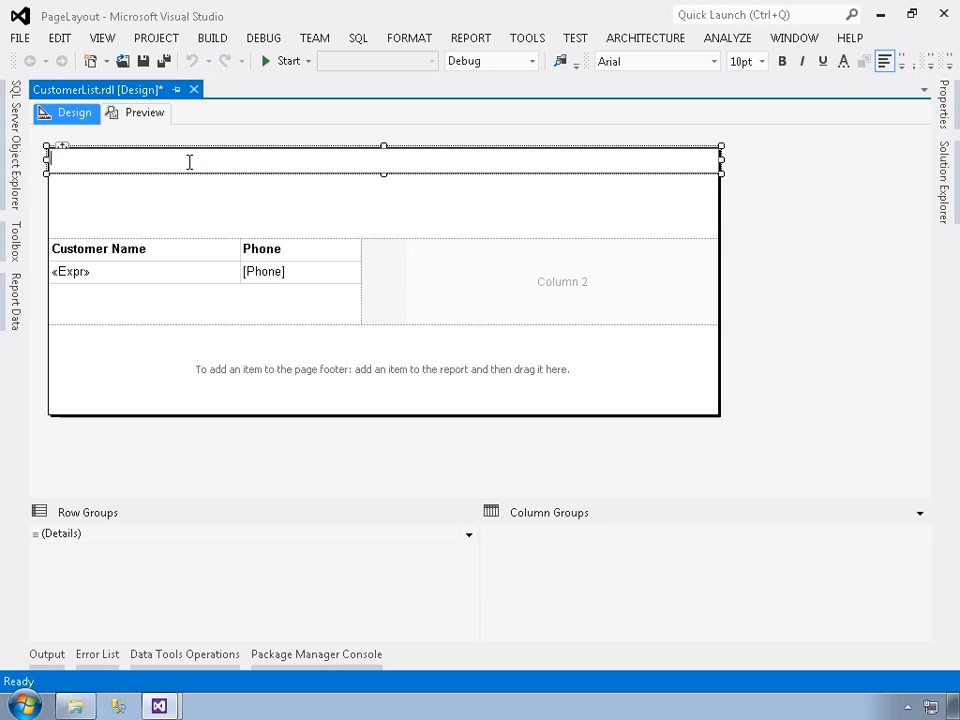
{"action": "type", "text": "Customer Contact List"}
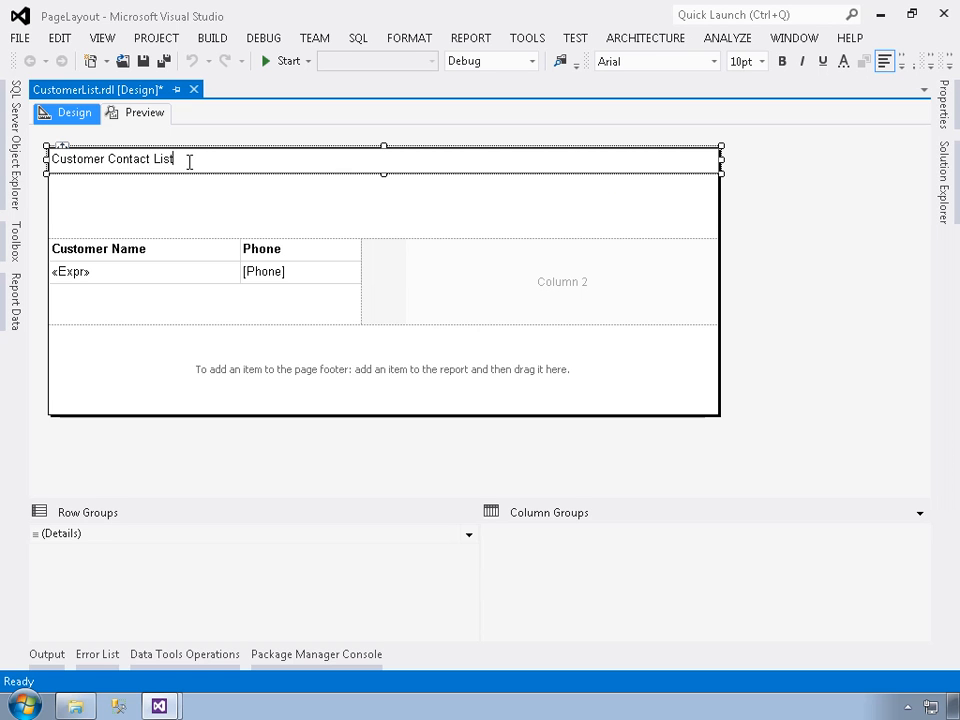
Format the header's title text box with a 14pt font size and centered alignment.
{"action": "left_click", "coordinate": [182, 187]}
{"action": "left_click", "coordinate": [184, 172]}
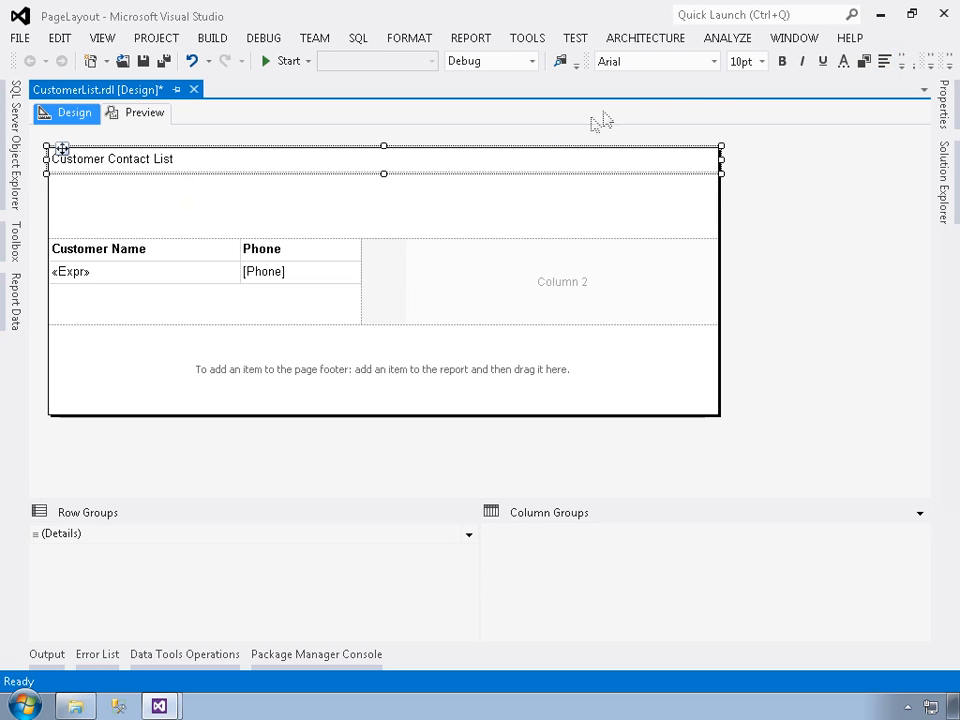
{"action": "left_click", "coordinate": [761, 63]}
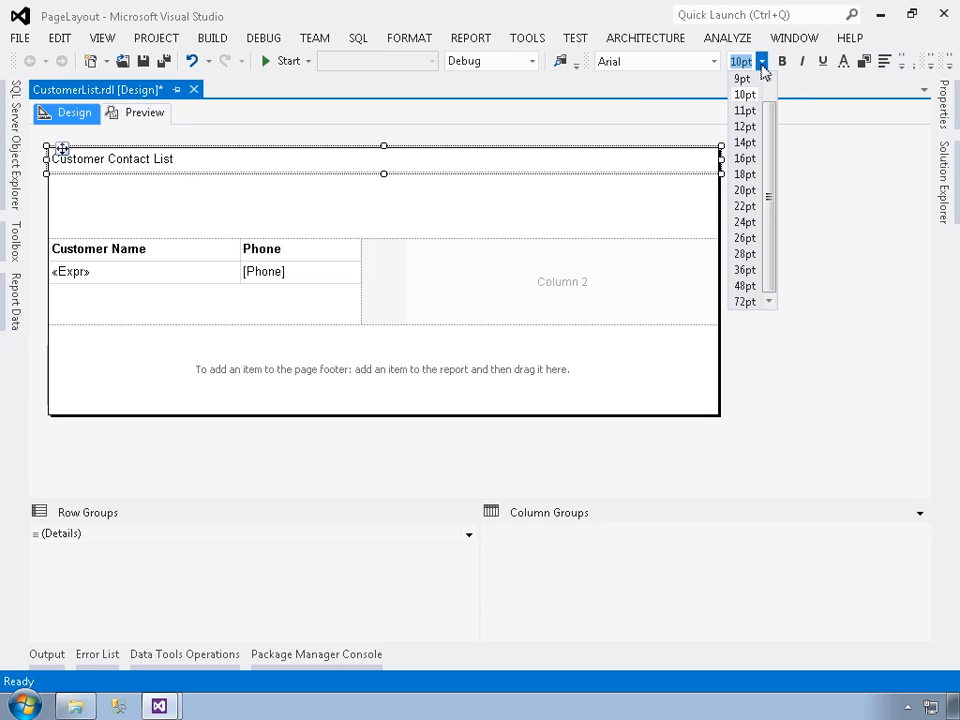
{"action": "left_click", "coordinate": [750, 143]}
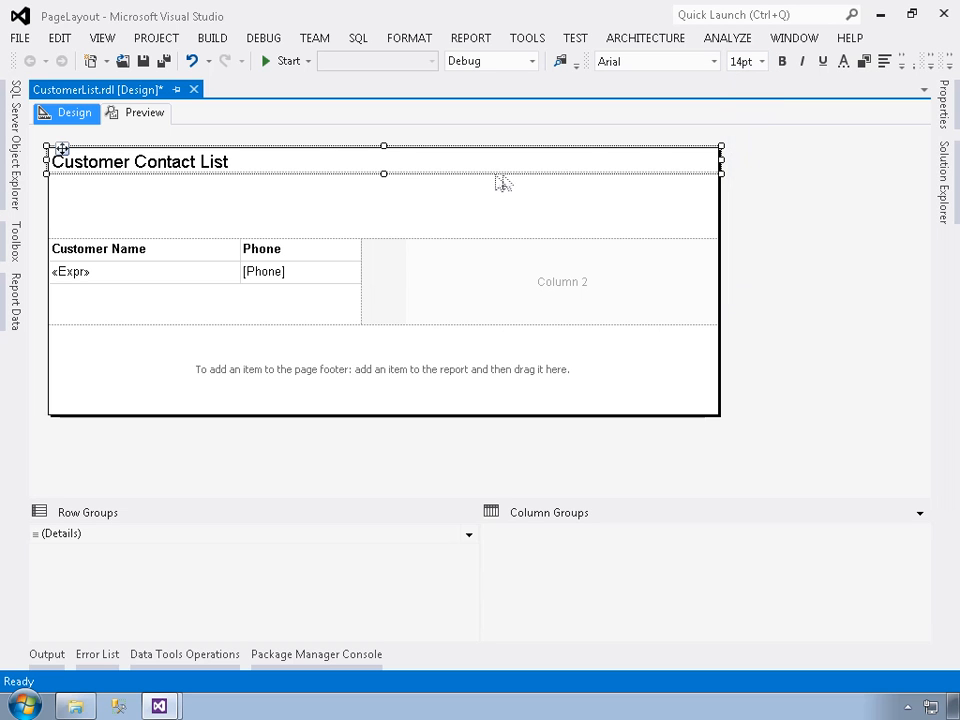
{"action": "left_click", "coordinate": [903, 64]}
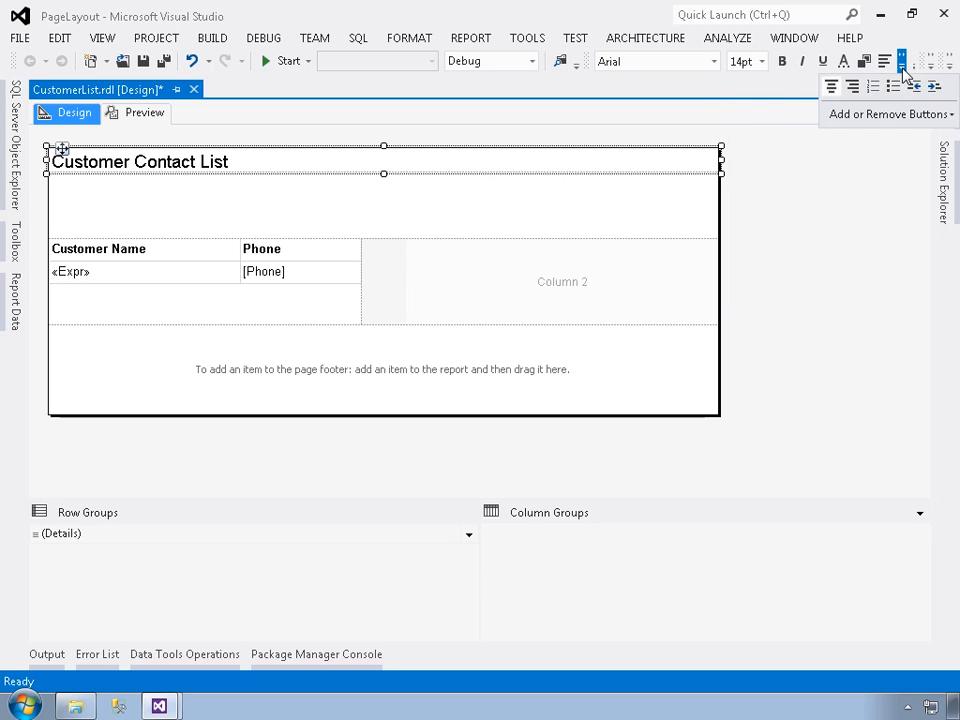
{"action": "left_click", "coordinate": [831, 87]}
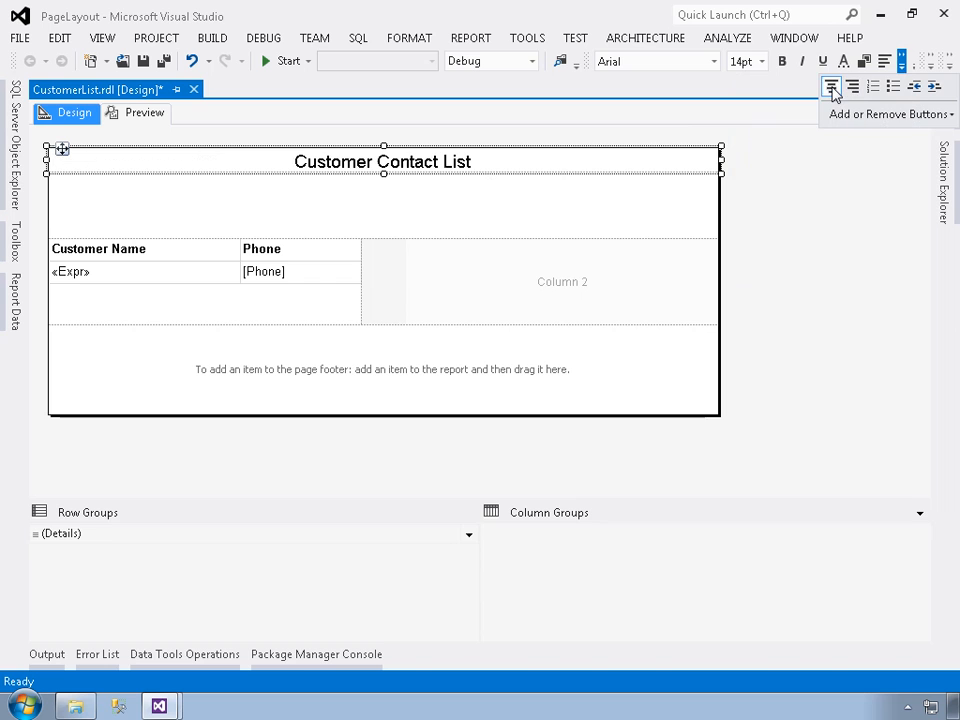
Preview the report and check the header title on the first three pages.
{"action": "left_click", "coordinate": [145, 113]}
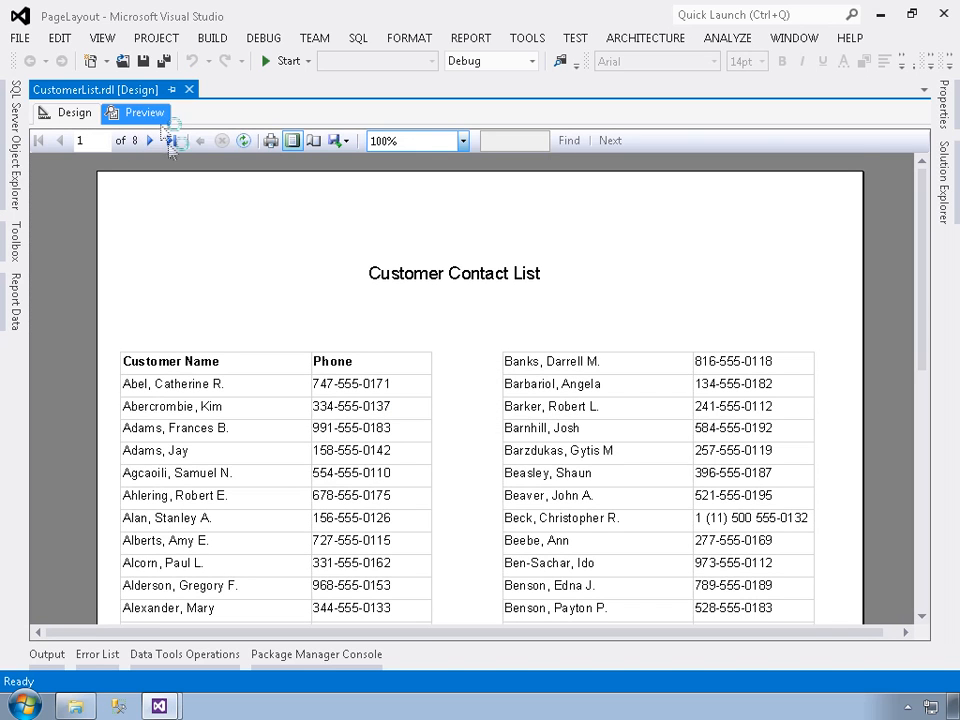
{"action": "scroll", "coordinate": [237, 318], "scroll_direction": "down", "scroll_amount": 5}
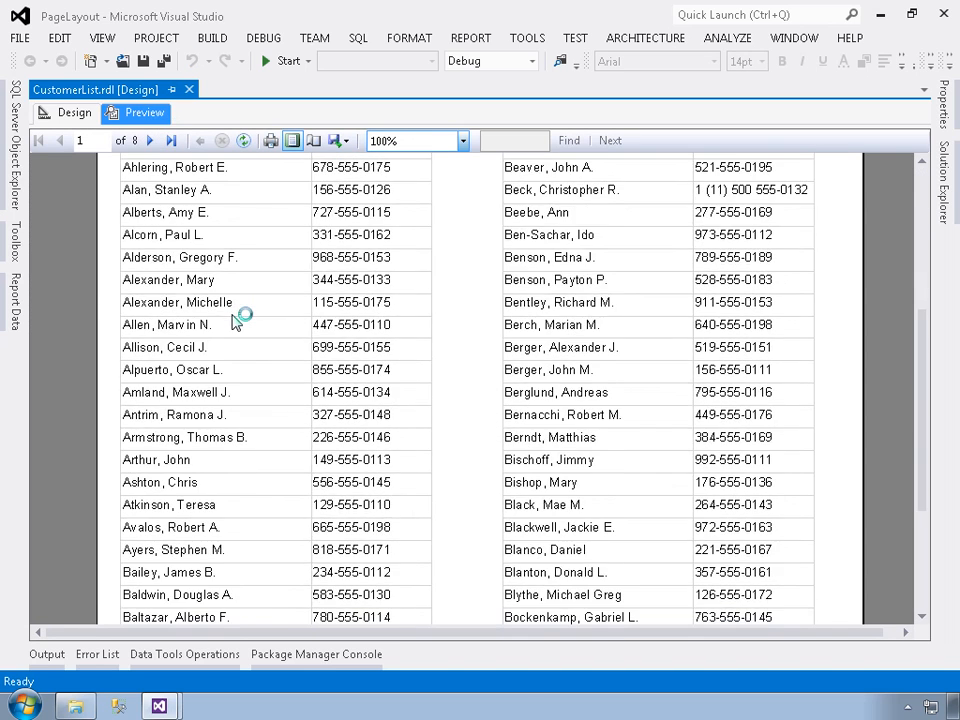
{"action": "scroll", "coordinate": [235, 316], "scroll_direction": "down", "scroll_amount": 8}
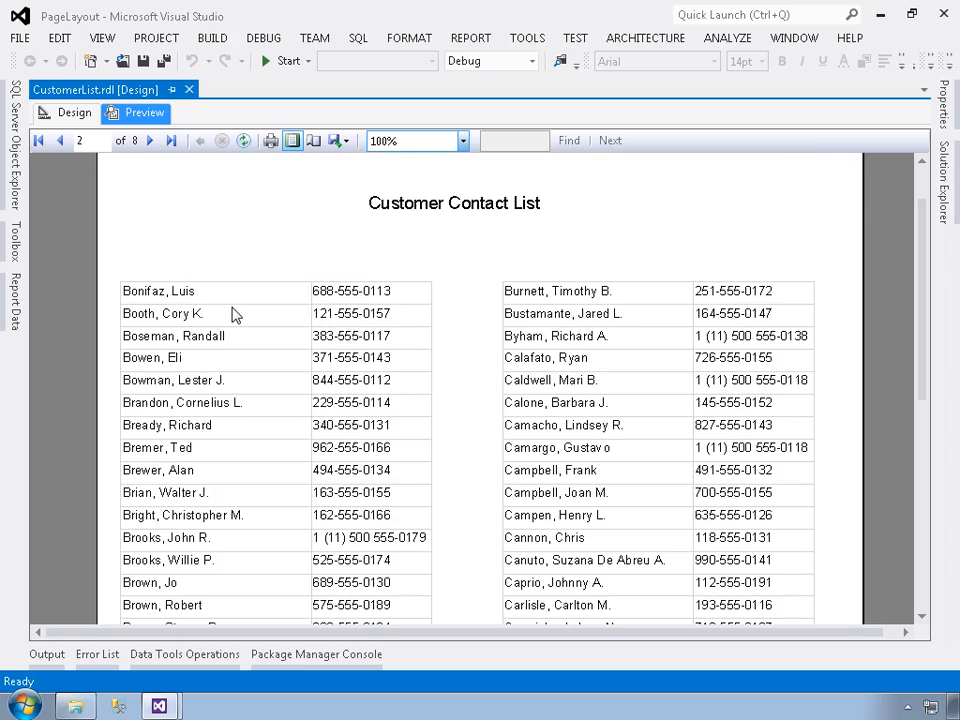
{"action": "scroll", "coordinate": [231, 315], "scroll_direction": "down", "scroll_amount": 8}
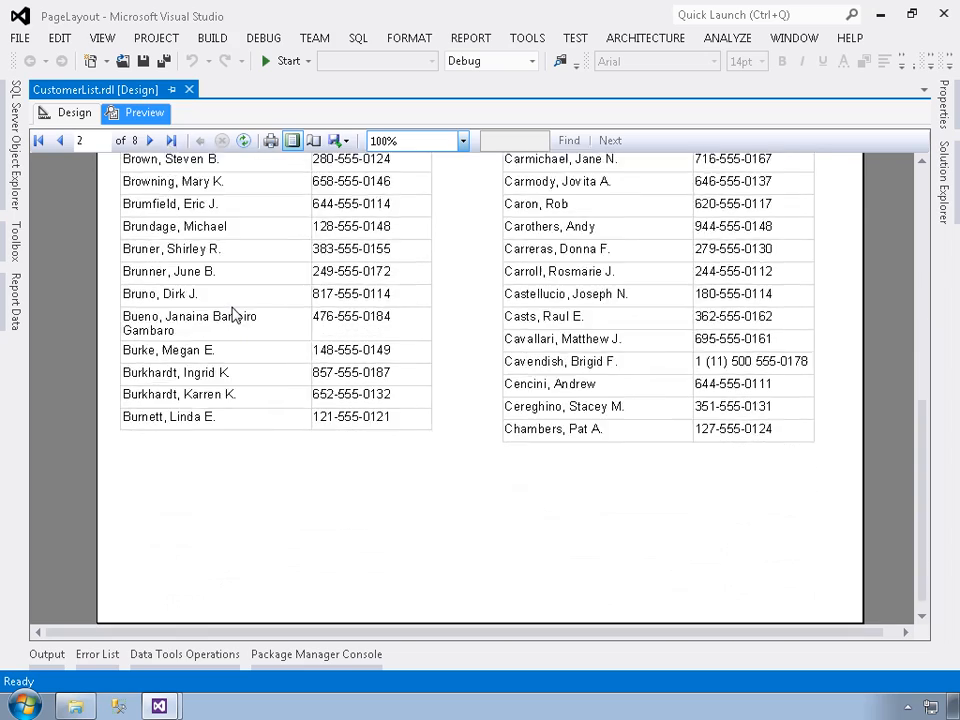
{"action": "scroll", "coordinate": [231, 315], "scroll_direction": "down", "scroll_amount": 2}
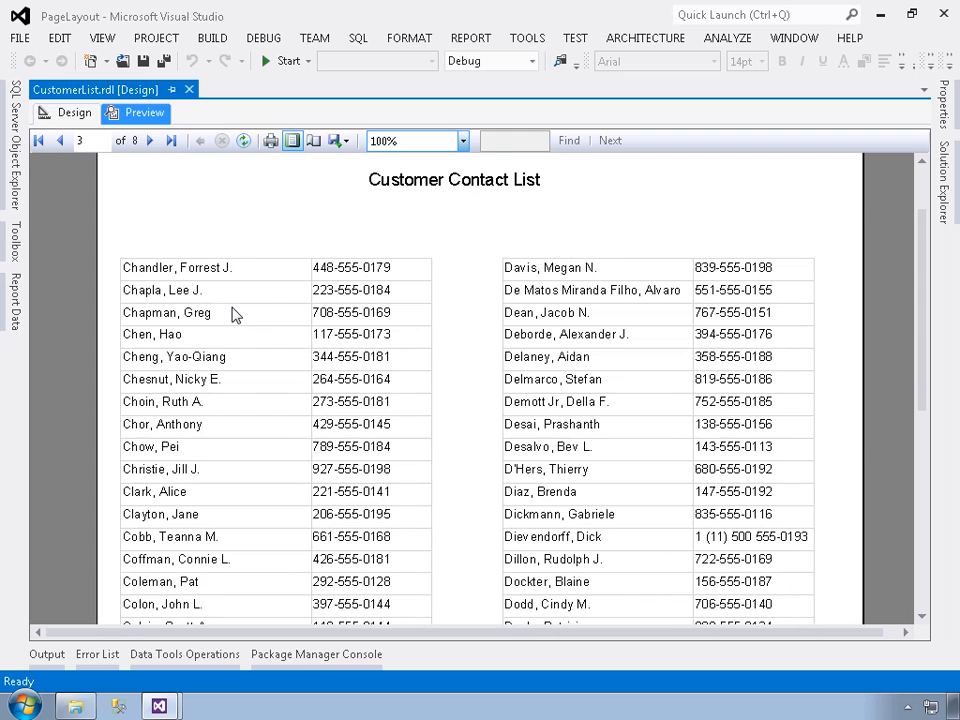
Return to the report design and place the built-in Overall Page Number field in the page footer.
{"action": "left_click", "coordinate": [70, 117]}
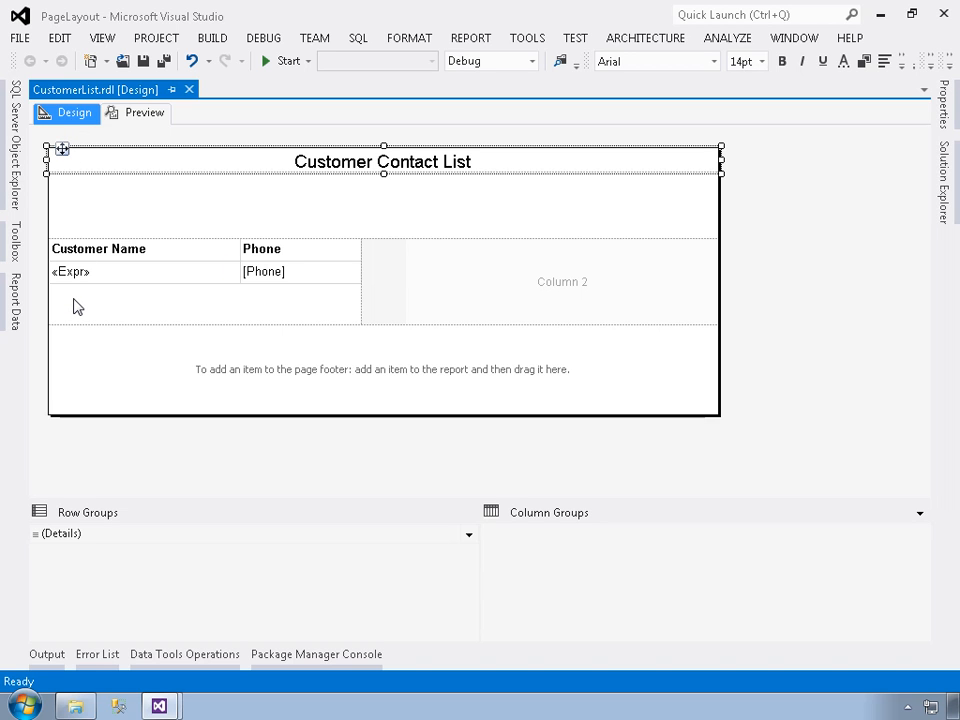
{"action": "left_click", "coordinate": [12, 305]}
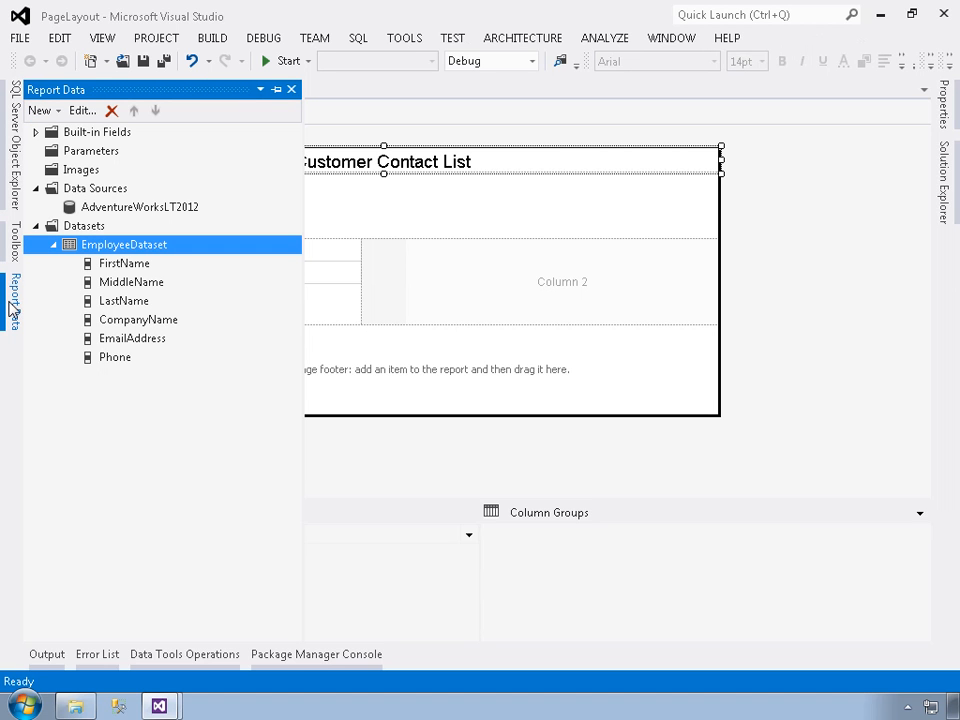
{"action": "left_click", "coordinate": [37, 132]}
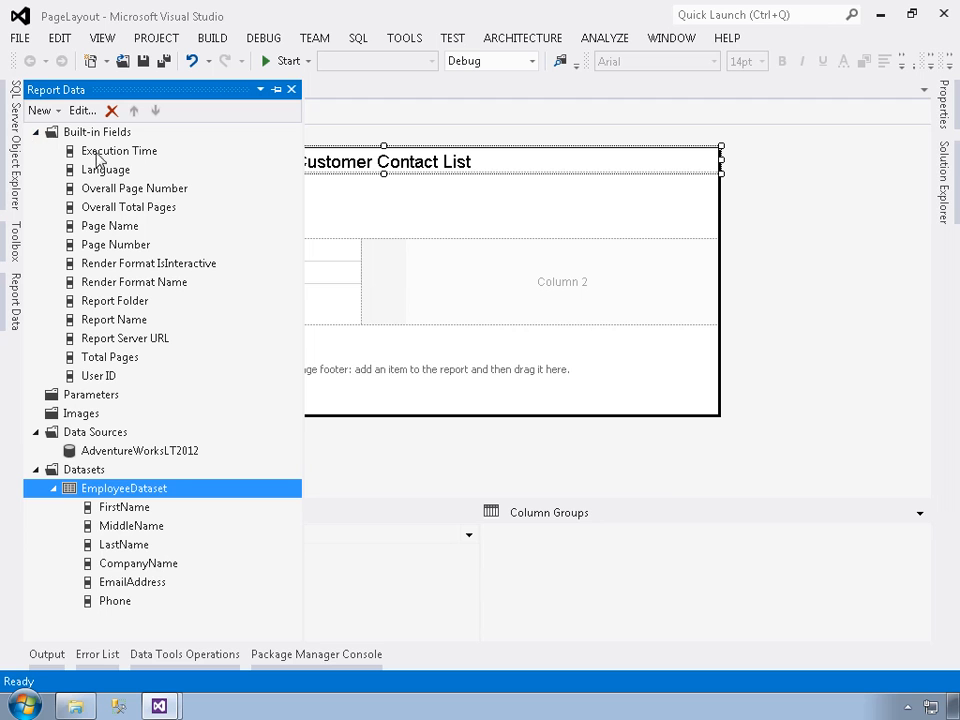
{"action": "left_click_drag", "start_coordinate": [105, 192], "coordinate": [75, 358]}
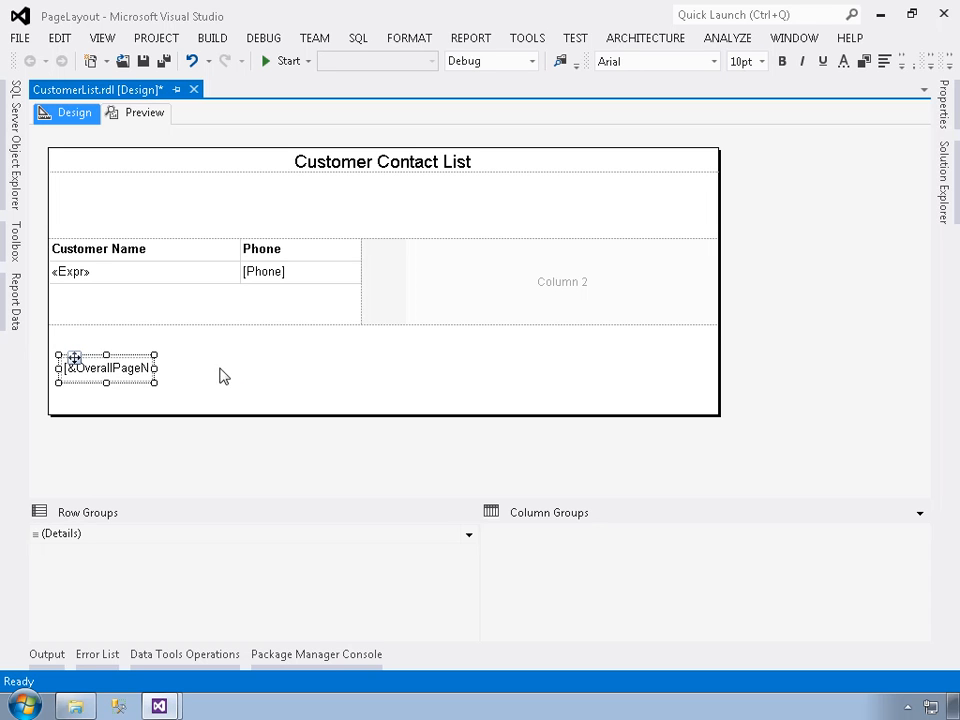
Inspect the expression behind the footer's page number text box without changing it.
{"action": "right_click", "coordinate": [121, 373]}
{"action": "left_click", "coordinate": [185, 530]}
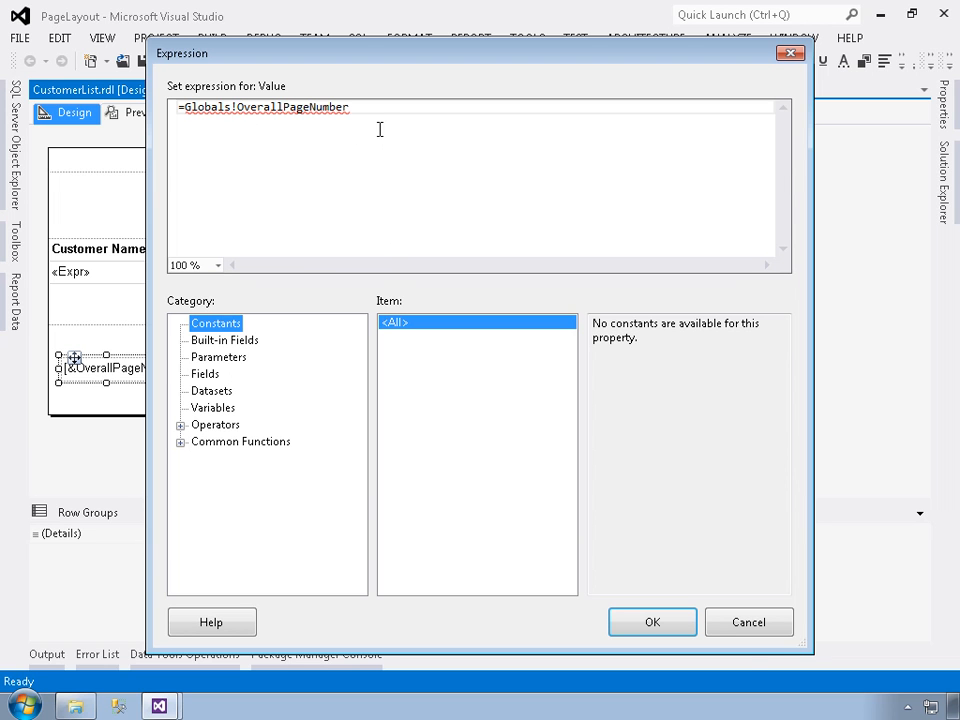
{"action": "left_click", "coordinate": [748, 622]}
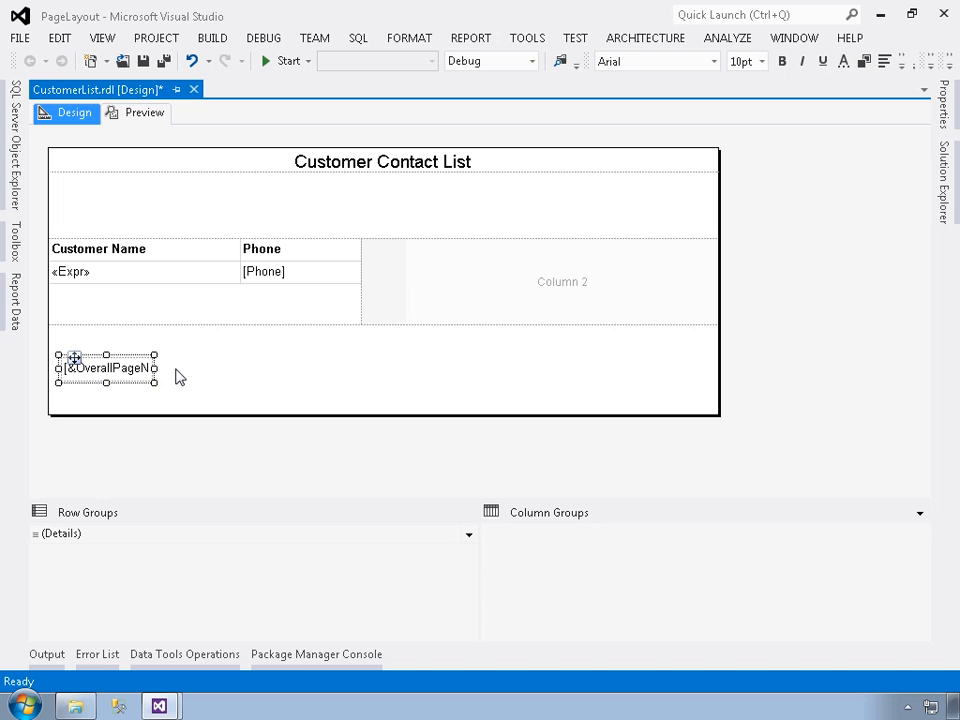
Preview the report and check the page number at the foot of the first page.
{"action": "left_click", "coordinate": [143, 115]}
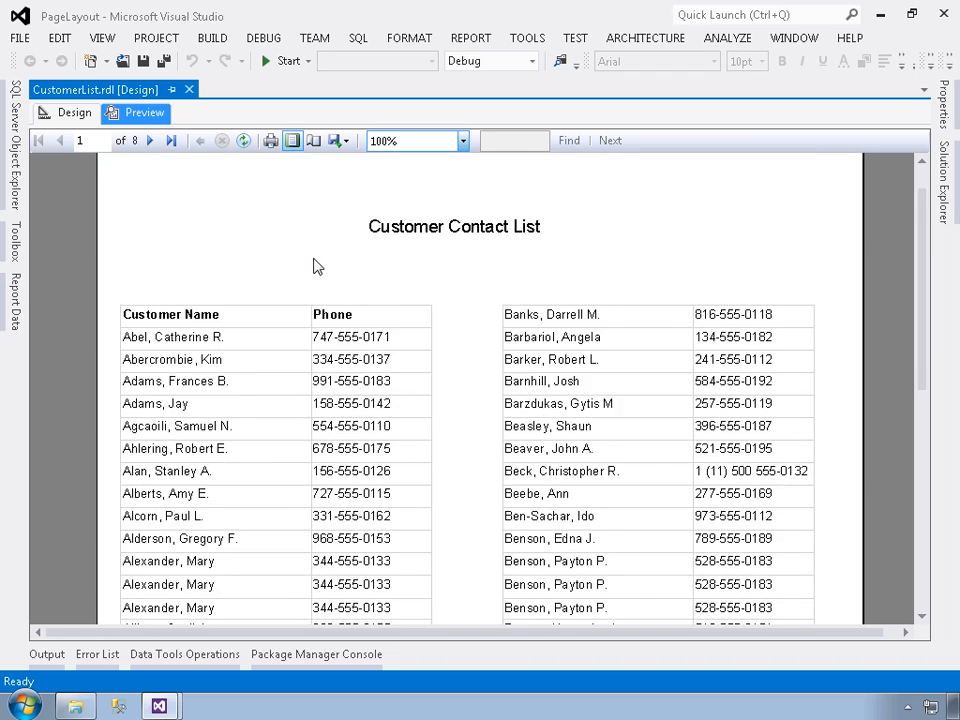
{"action": "scroll", "coordinate": [314, 266], "scroll_direction": "down", "scroll_amount": 5}
{"action": "scroll", "coordinate": [316, 266], "scroll_direction": "down", "scroll_amount": 3}
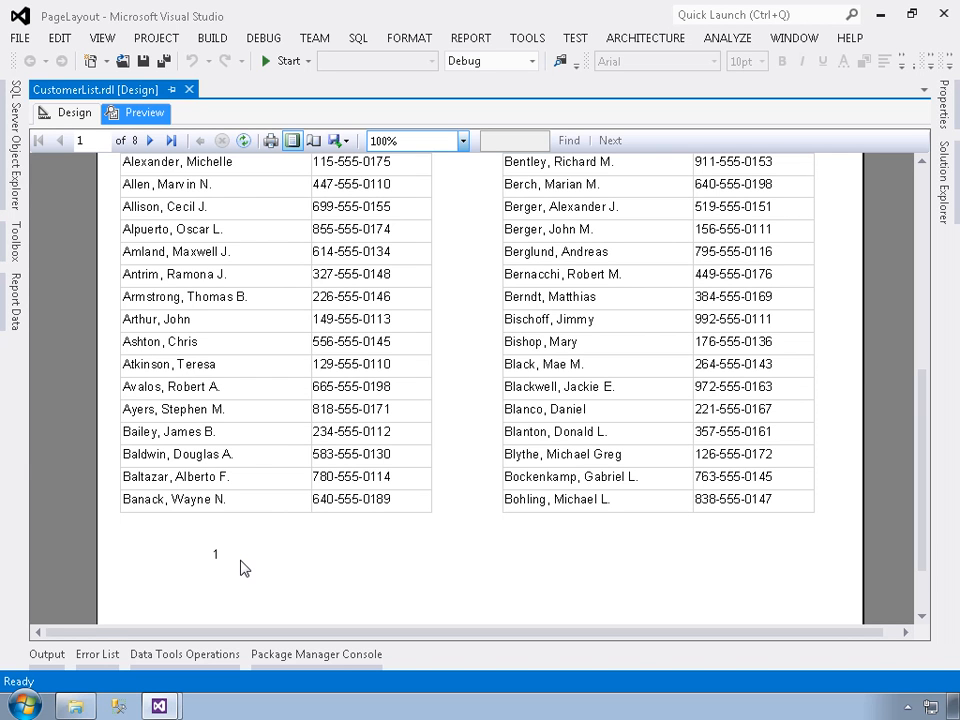
In the report design, reduce the heights of the page header and page footer, moving the page number box up in the footer.
{"action": "left_click", "coordinate": [66, 114]}
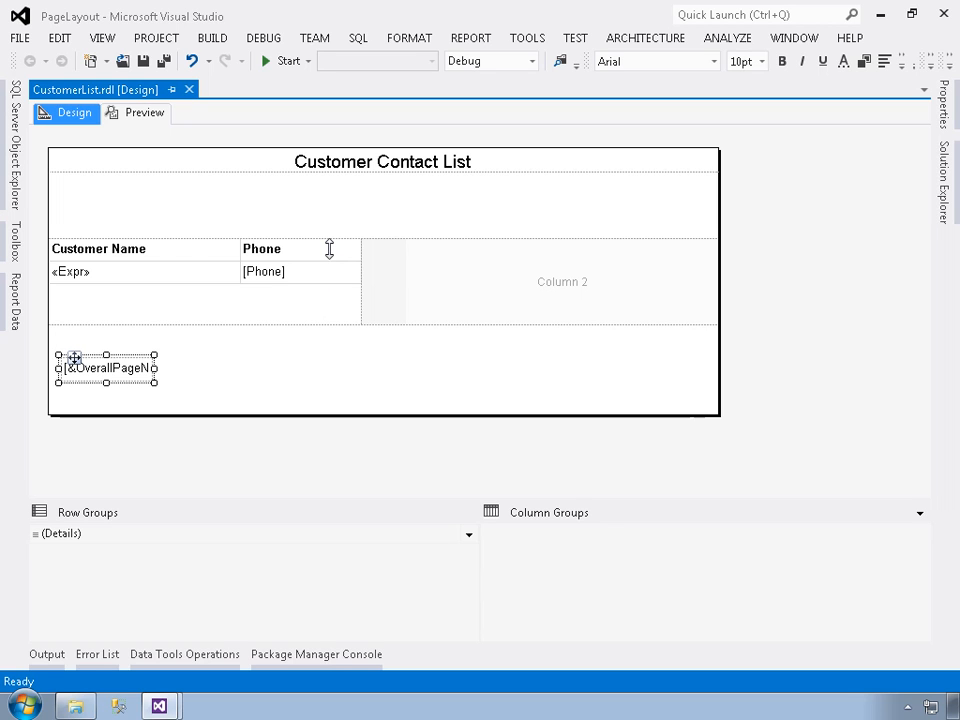
{"action": "left_click_drag", "start_coordinate": [328, 249], "coordinate": [309, 189]}
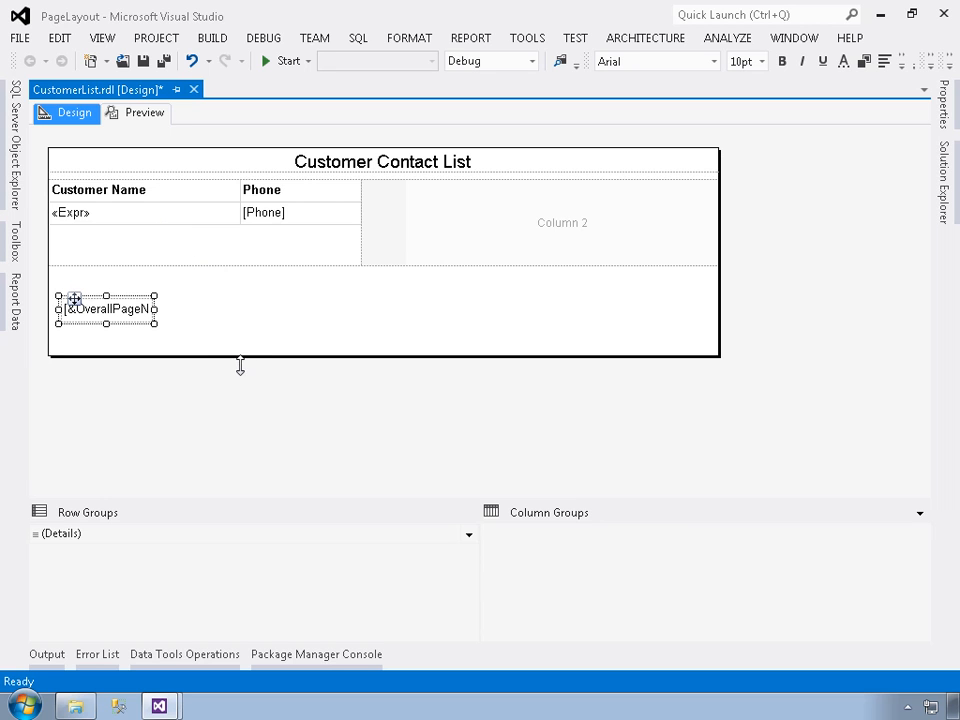
{"action": "left_click_drag", "start_coordinate": [242, 364], "coordinate": [251, 307]}
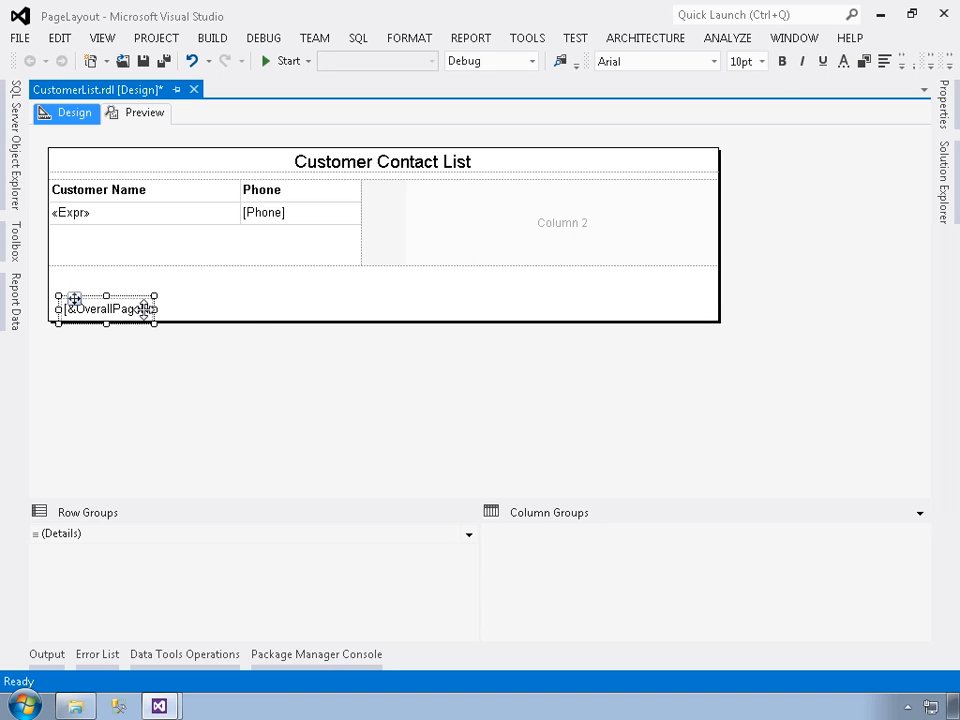
{"action": "left_click_drag", "start_coordinate": [145, 298], "coordinate": [143, 280]}
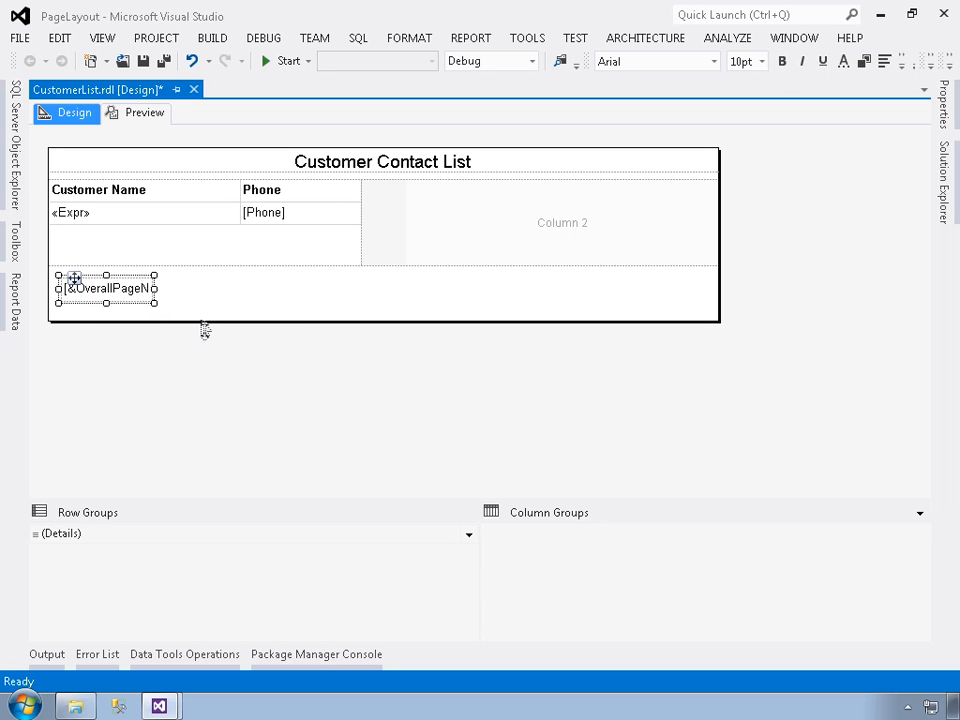
{"action": "left_click_drag", "start_coordinate": [206, 321], "coordinate": [205, 309]}
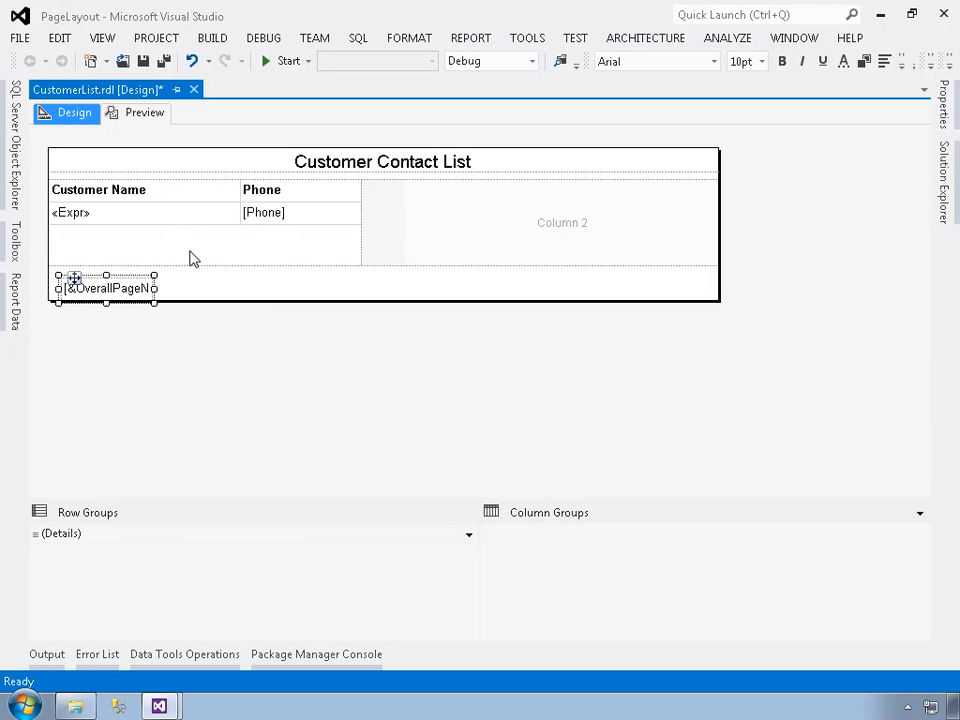
Remove the empty space below the table in the report body and left-align the footer's page number.
{"action": "left_click_drag", "start_coordinate": [197, 272], "coordinate": [195, 236]}
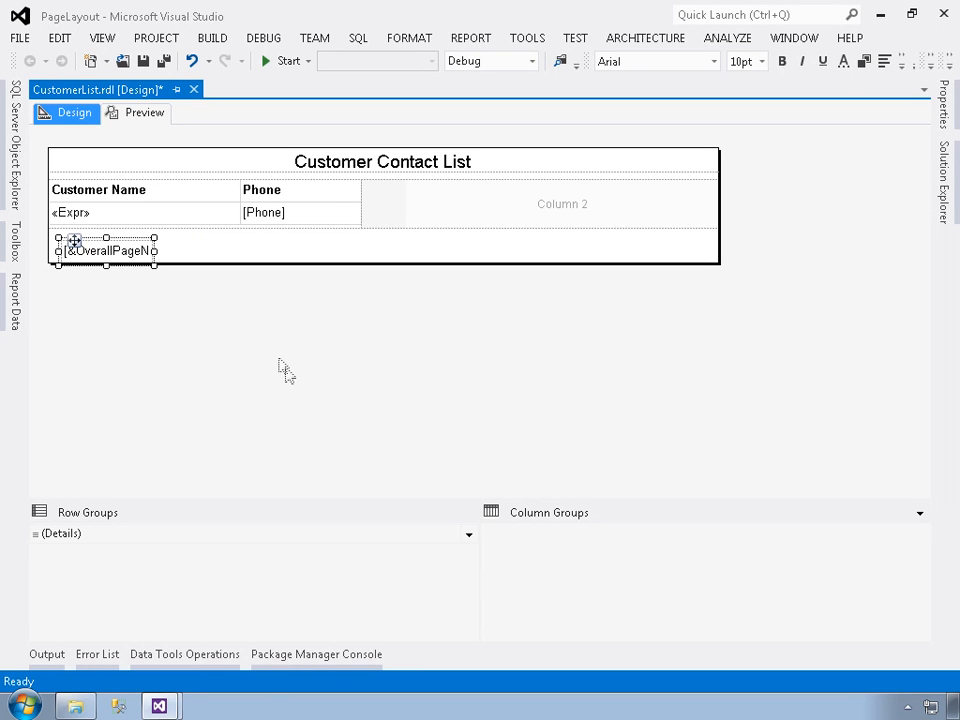
{"action": "left_click", "coordinate": [884, 62]}
Preview the report, check the page number at the foot of the first page, and set the zoom to Whole Page.
{"action": "left_click", "coordinate": [143, 113]}
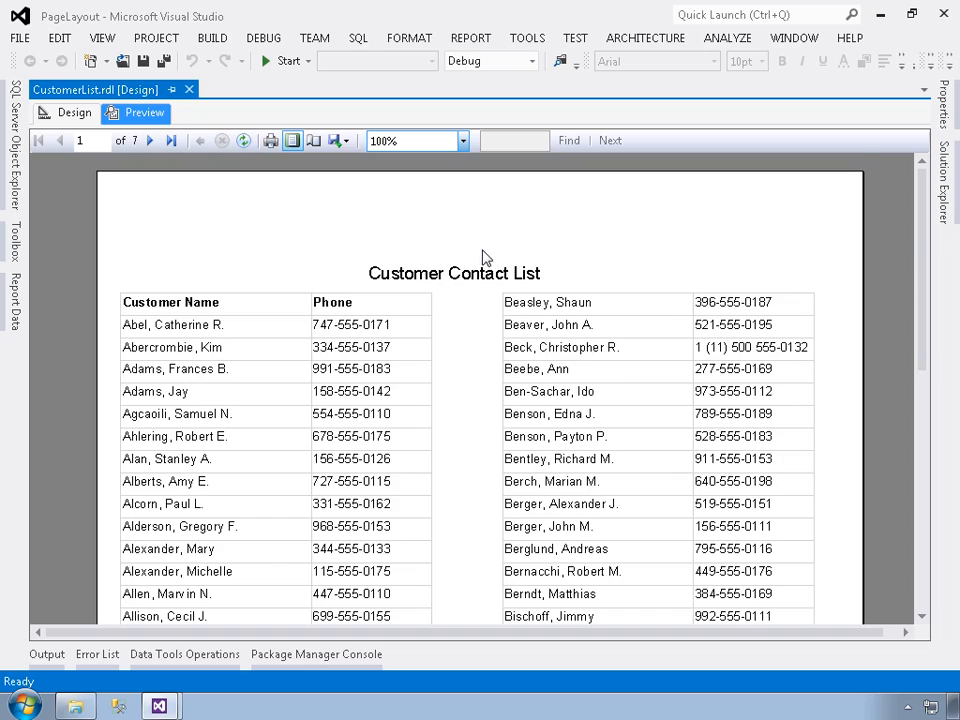
{"action": "scroll", "coordinate": [484, 270], "scroll_direction": "down", "scroll_amount": 5}
{"action": "scroll", "coordinate": [481, 292], "scroll_direction": "down", "scroll_amount": 4}
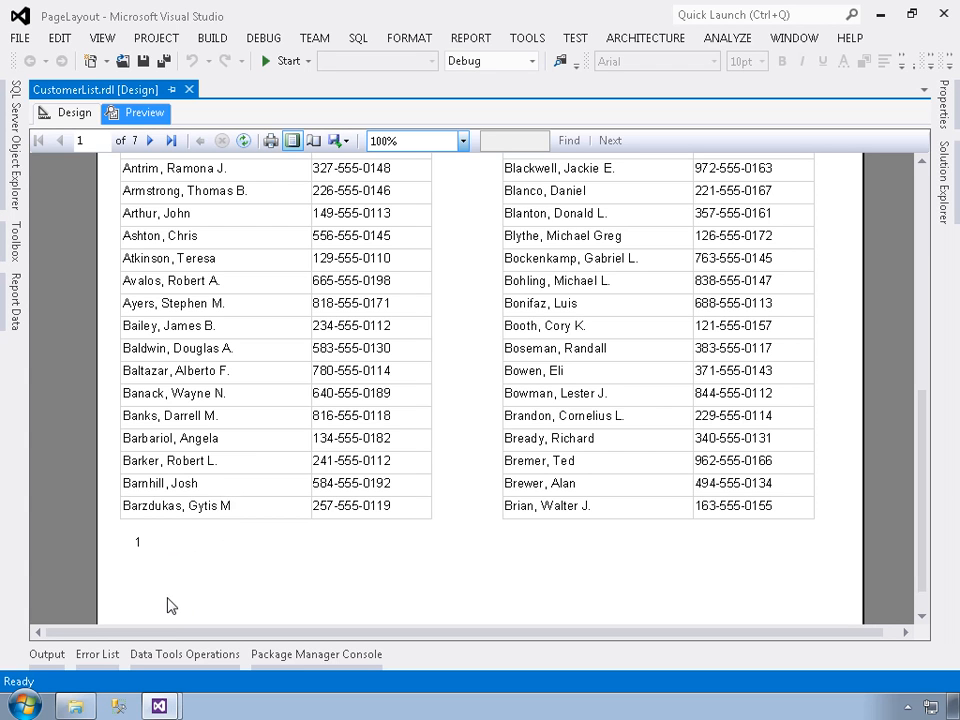
{"action": "left_click", "coordinate": [462, 152]}
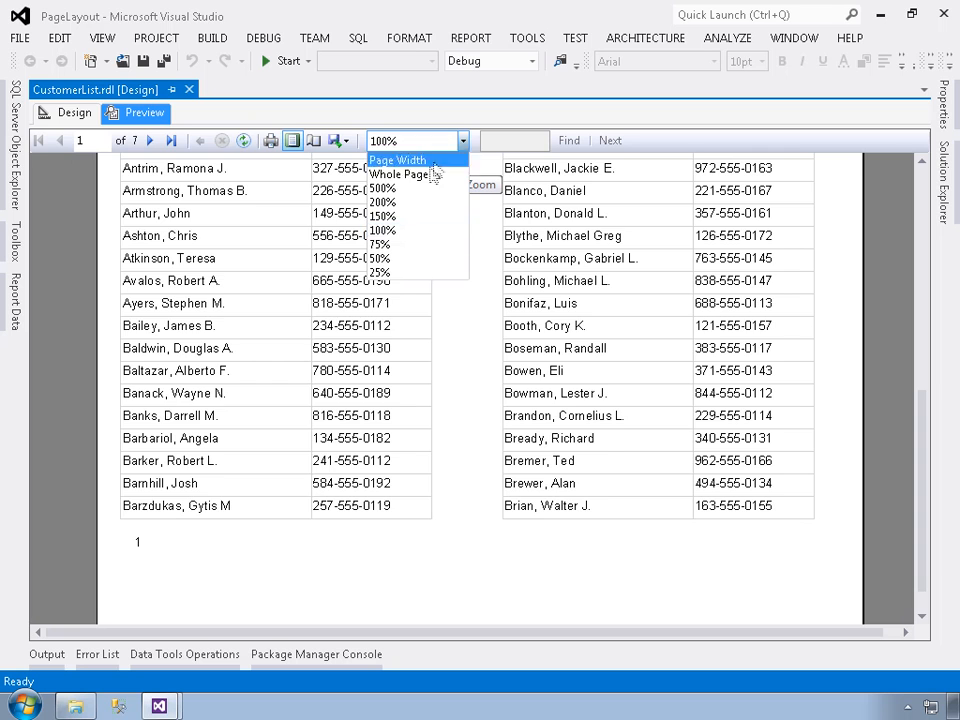
{"action": "left_click", "coordinate": [437, 172]}
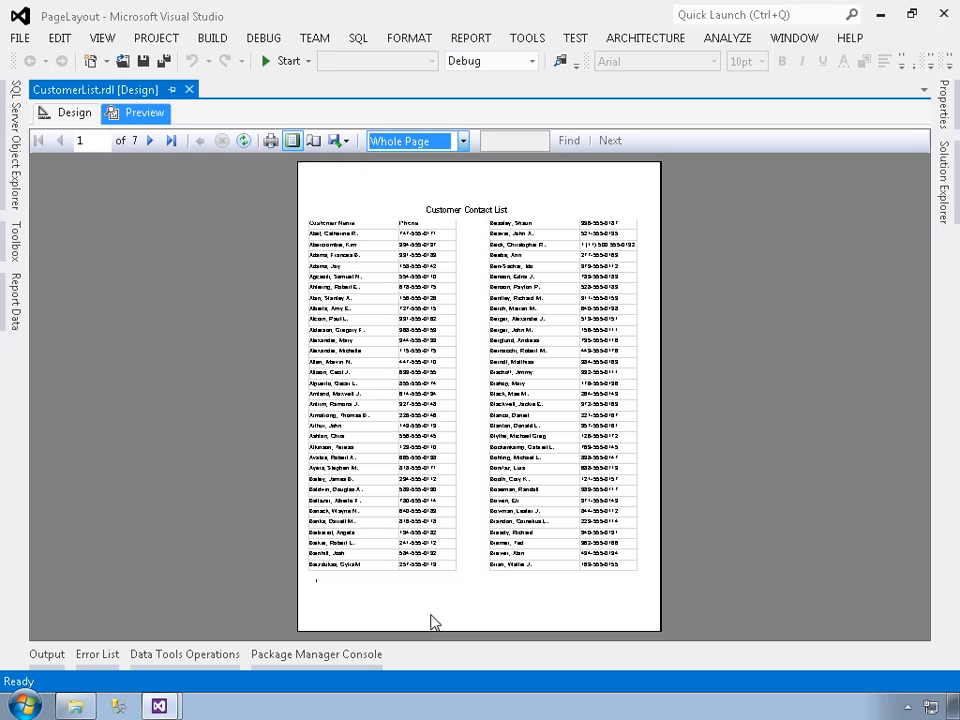
Return to the report design and examine the page footer's general, fill and border properties.
{"action": "left_click", "coordinate": [65, 113]}
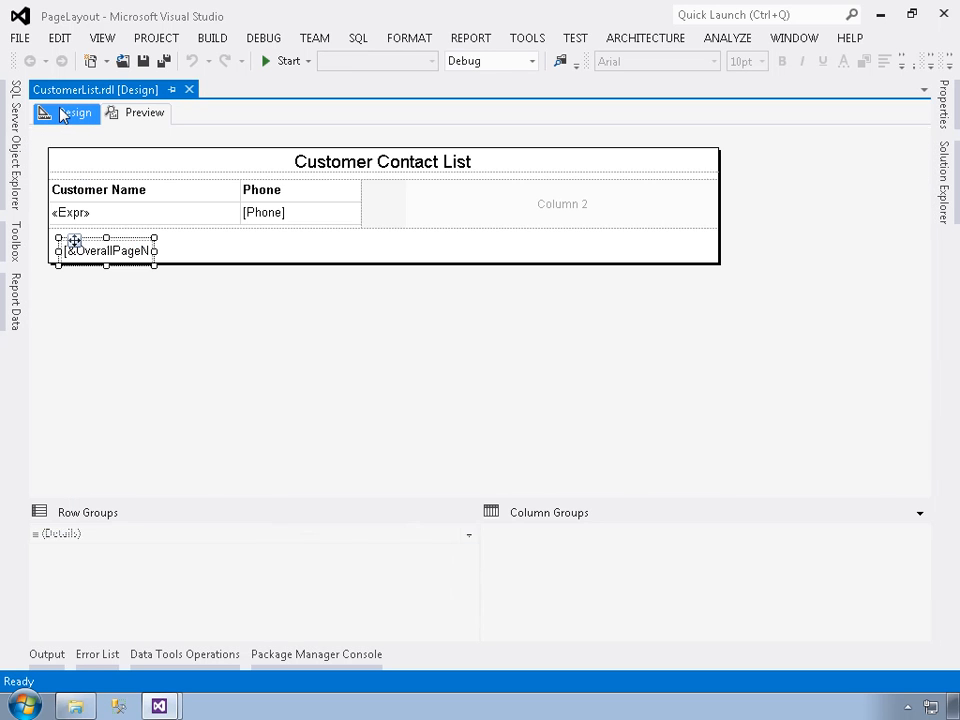
{"action": "right_click", "coordinate": [309, 251]}
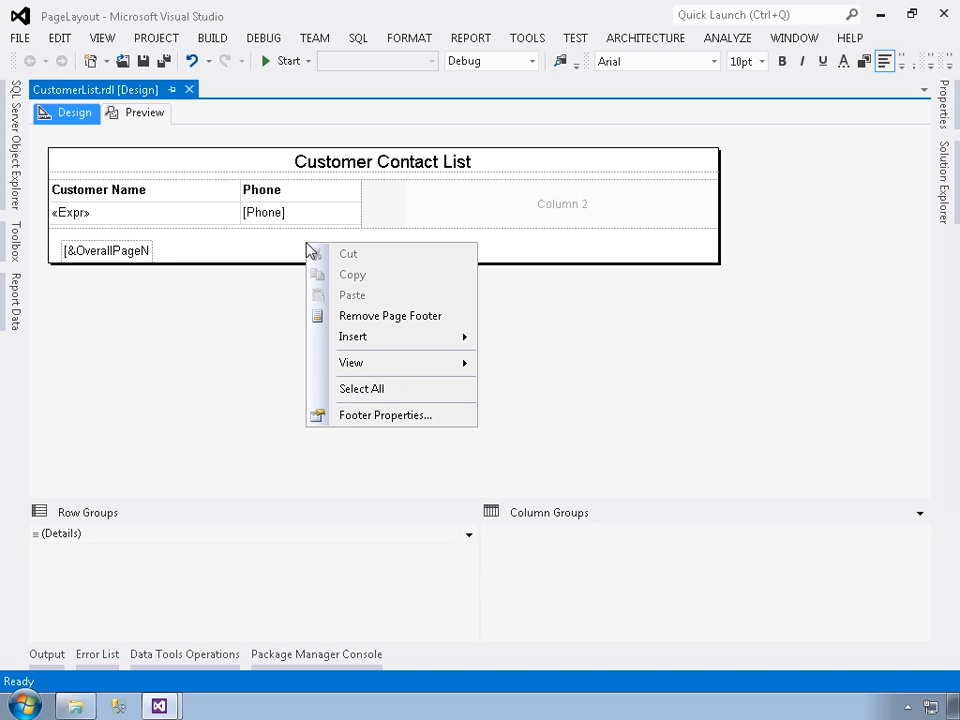
{"action": "left_click", "coordinate": [361, 421]}
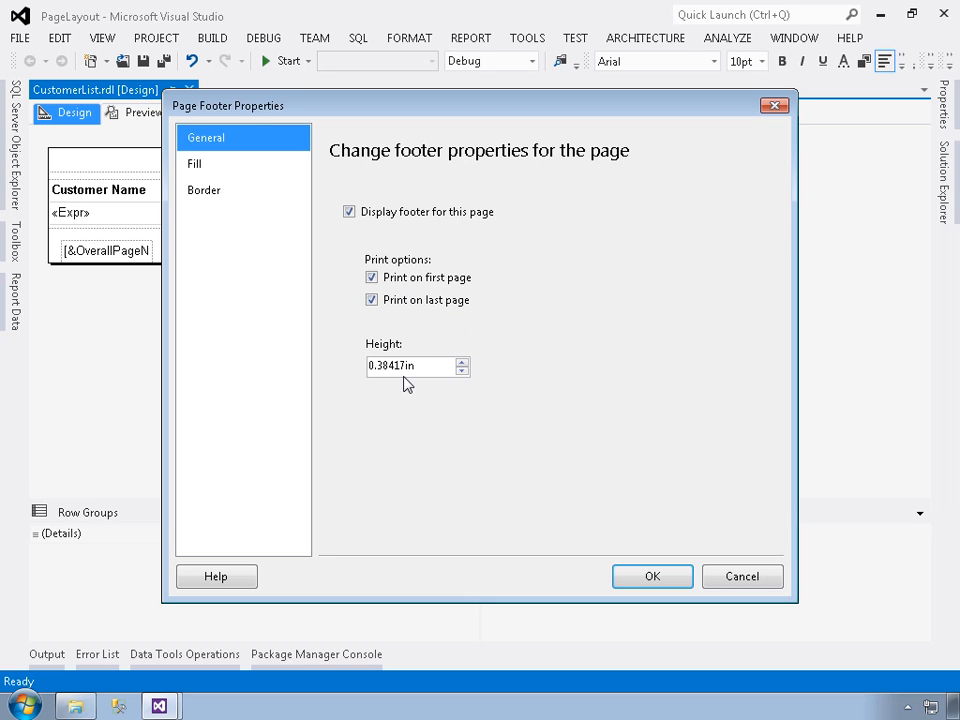
{"action": "left_click", "coordinate": [225, 170]}
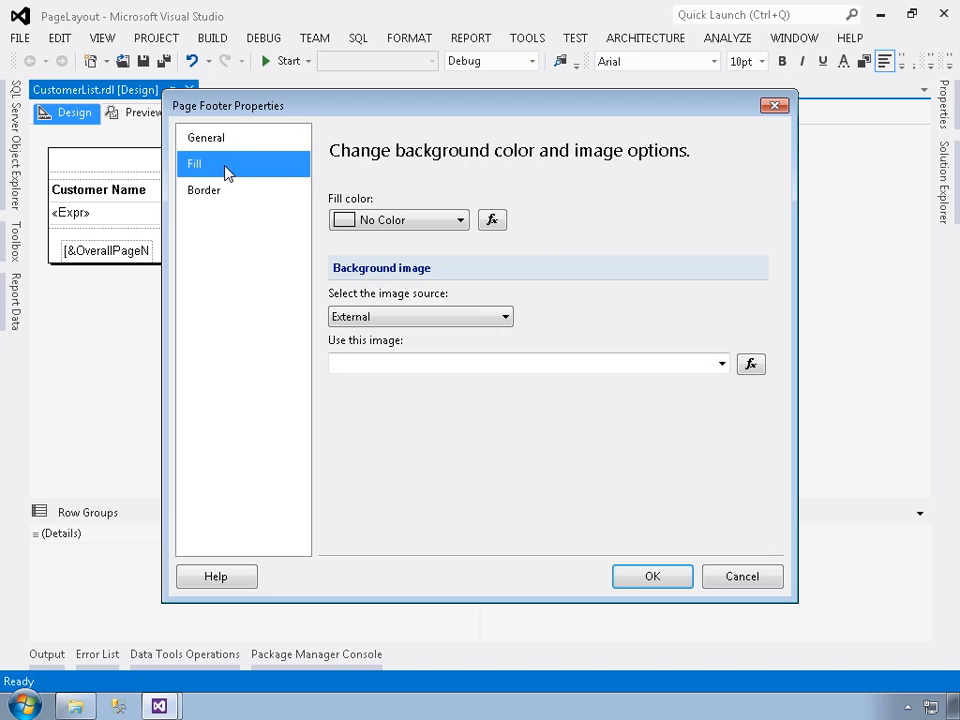
{"action": "left_click", "coordinate": [224, 191]}
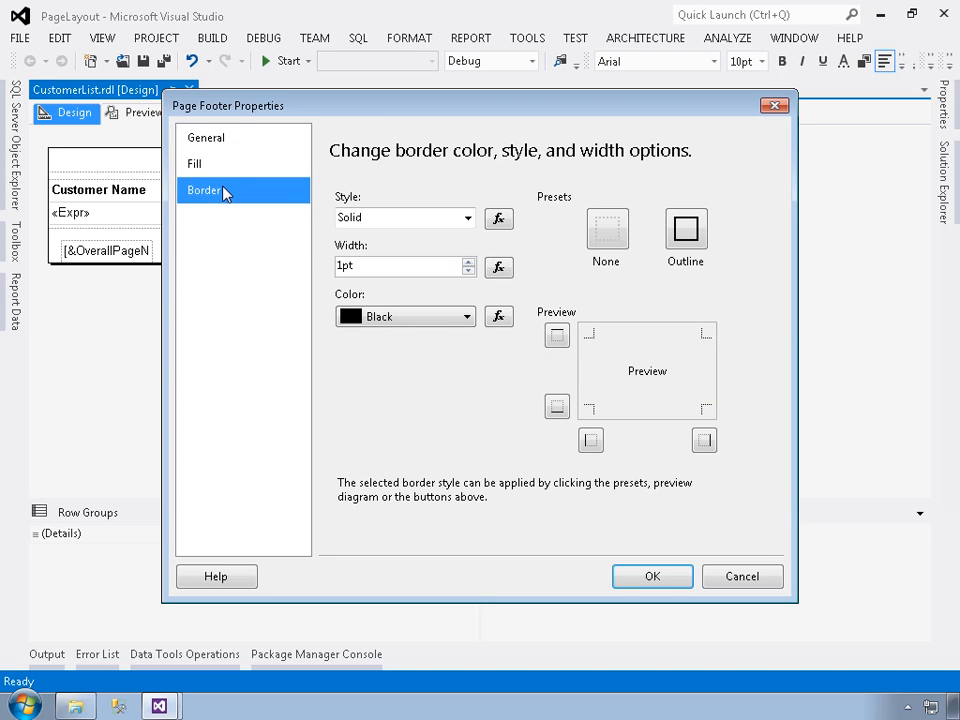